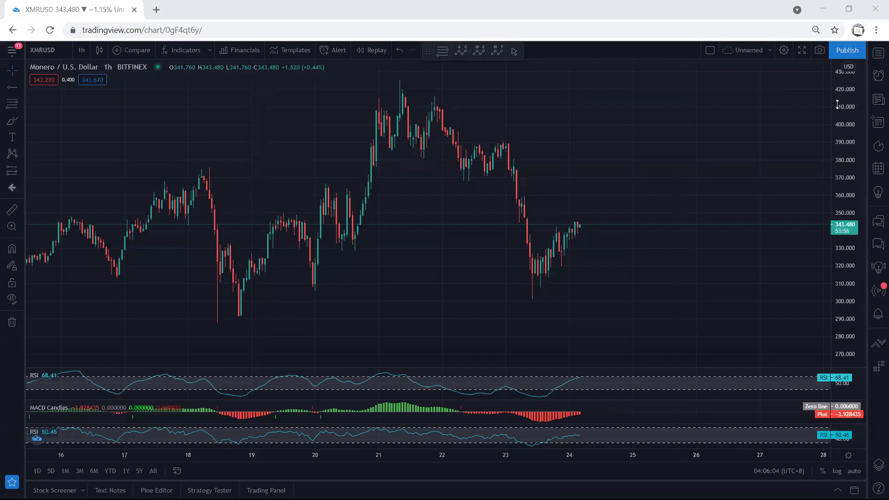
Step: Circle the latest candles with a blue brush ellipse, undo it, and switch to 15-minute candles
left_click_drag(720, 140, 684, 140)
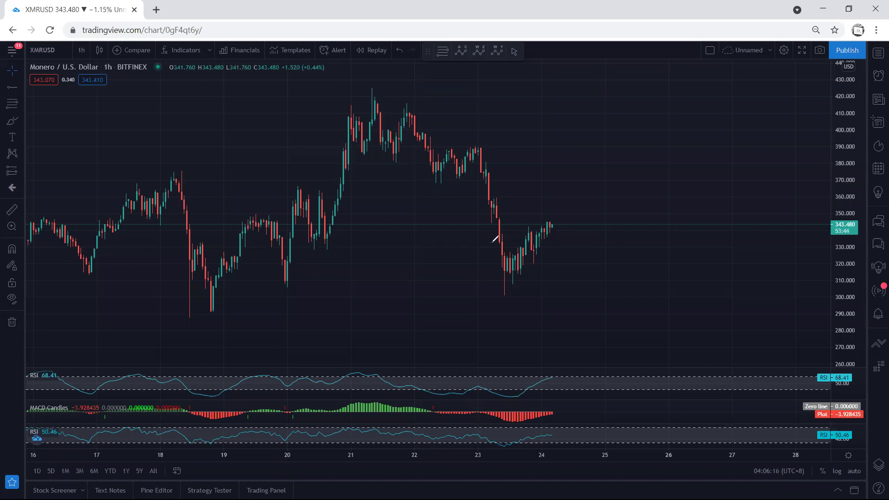
mouse_move(512, 264)
left_mouse_down()
mouse_move(557, 226)
mouse_move(536, 213)
mouse_move(504, 250)
mouse_move(513, 262)
left_mouse_up()
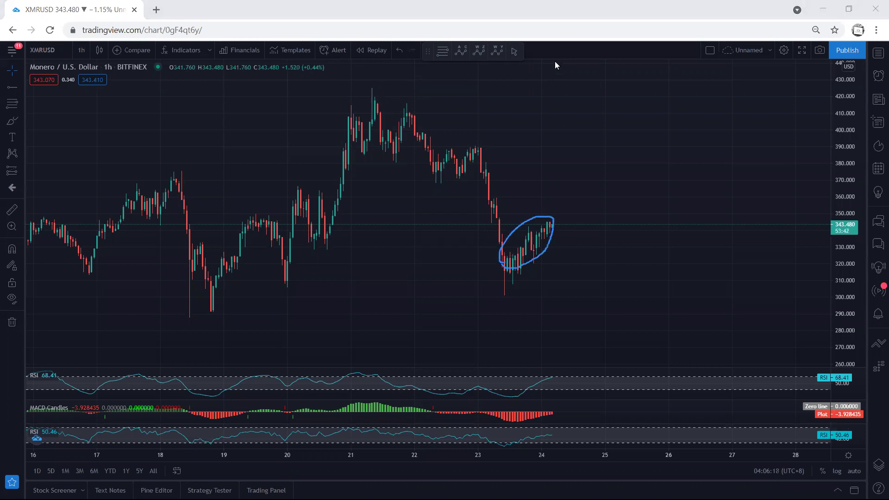
key("ctrl+z")
left_click(81, 50)
left_click(82, 143)
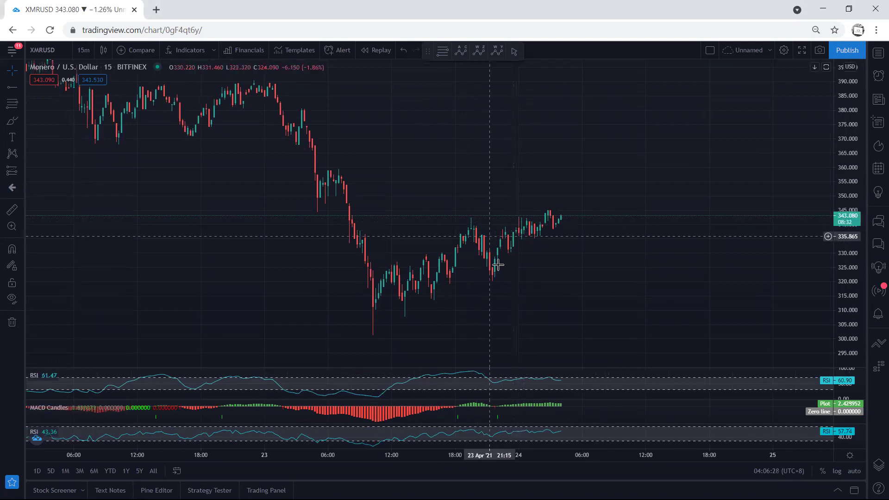
Step: Maximize and restore the MACD Candles pane, then the RSI pane
double_click(588, 410)
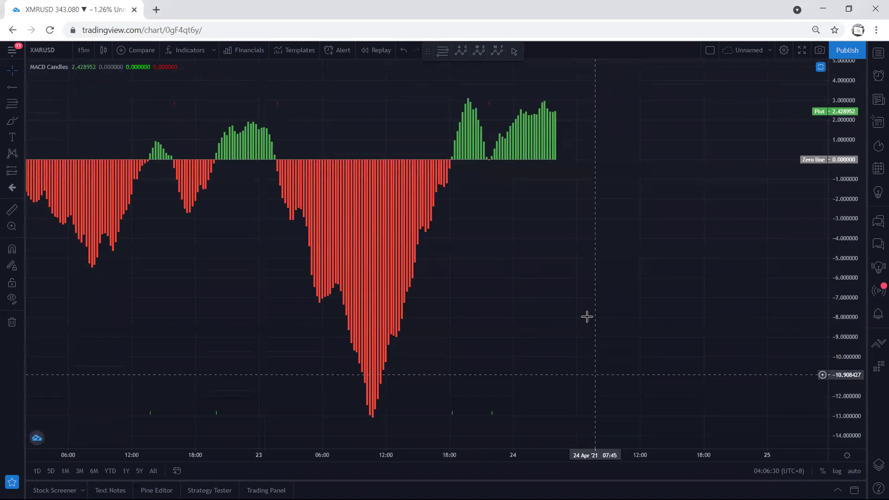
double_click(554, 101)
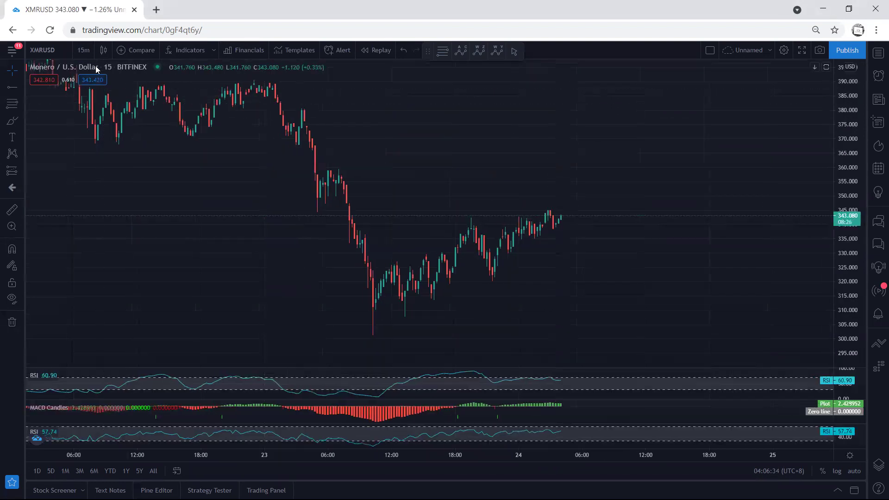
double_click(588, 384)
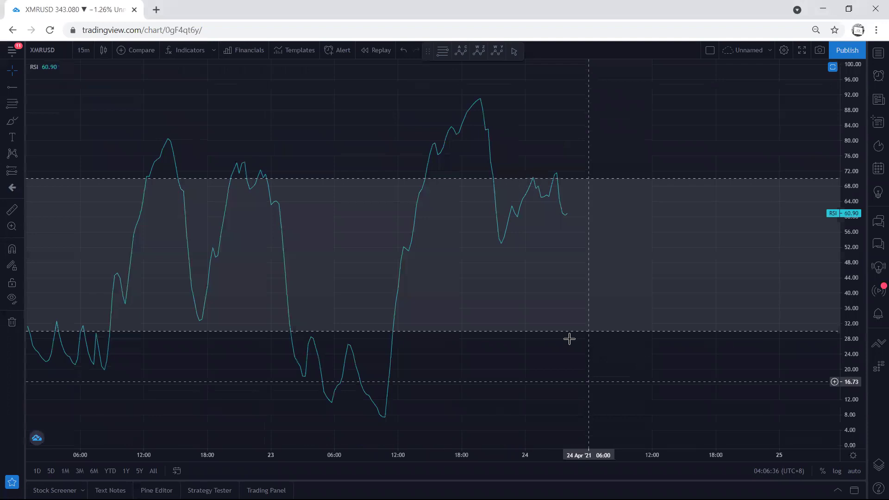
double_click(534, 158)
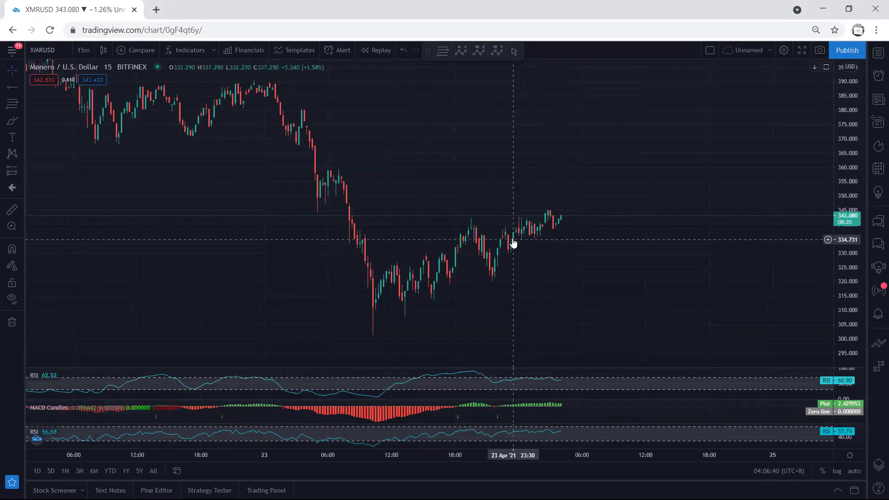
Step: Switch the chart to 1-hour candles and auto-fit the price scale
left_click(76, 53)
left_click(76, 202)
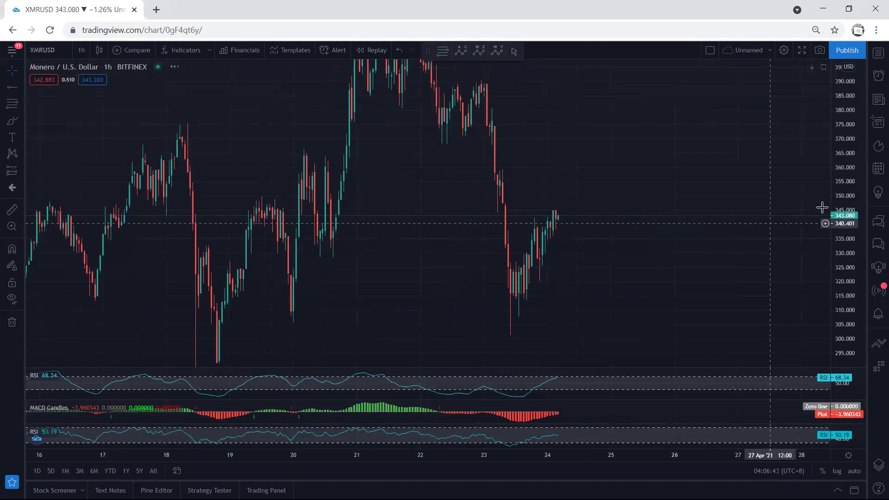
double_click(842, 187)
Step: Shift the candles left, try several brush strokes around the day 21 peak and latest candles, then clear them
left_click_drag(643, 212, 595, 232)
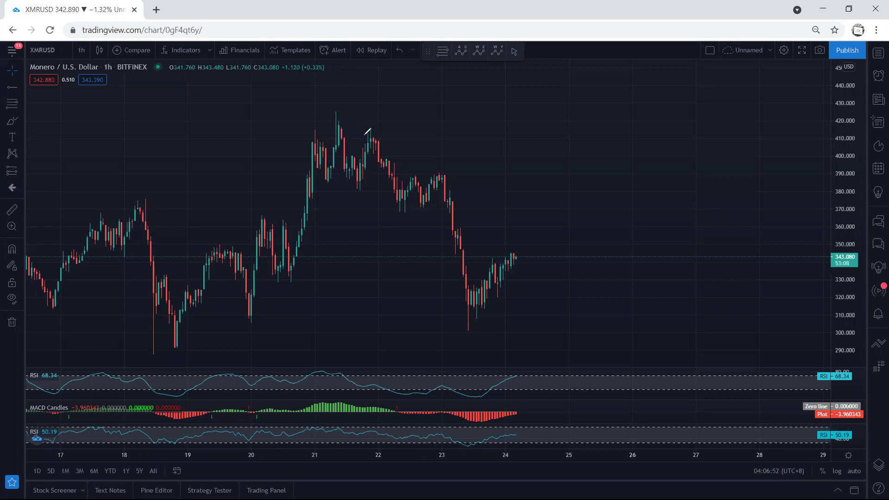
left_click_drag(467, 297, 501, 280)
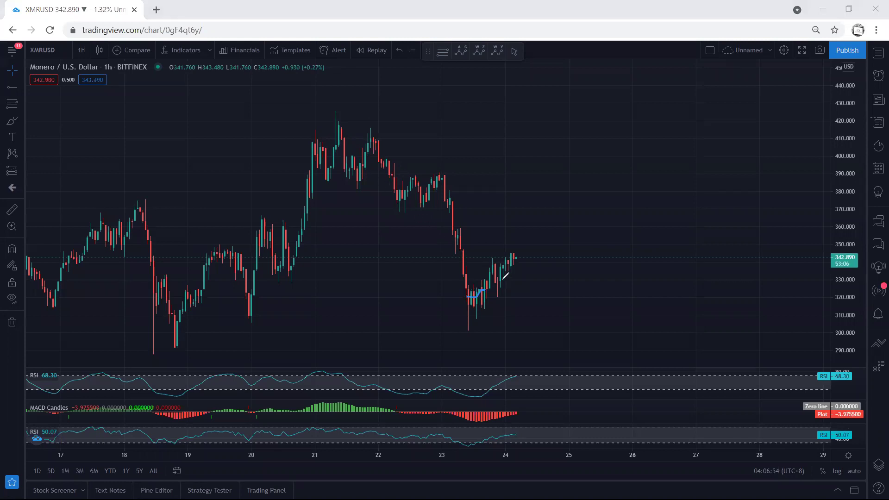
mouse_move(404, 195)
left_mouse_down()
mouse_move(431, 189)
mouse_move(504, 250)
mouse_move(435, 244)
mouse_move(452, 289)
left_mouse_up()
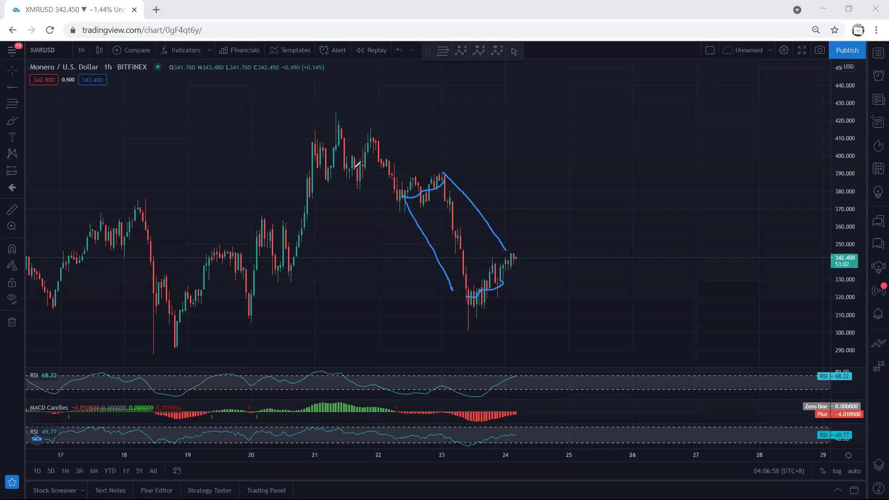
mouse_move(337, 131)
left_mouse_down()
mouse_move(344, 170)
mouse_move(386, 187)
left_mouse_up()
mouse_move(483, 288)
left_mouse_down()
mouse_move(507, 277)
mouse_move(540, 334)
mouse_move(548, 327)
mouse_move(547, 347)
mouse_move(532, 342)
left_mouse_up()
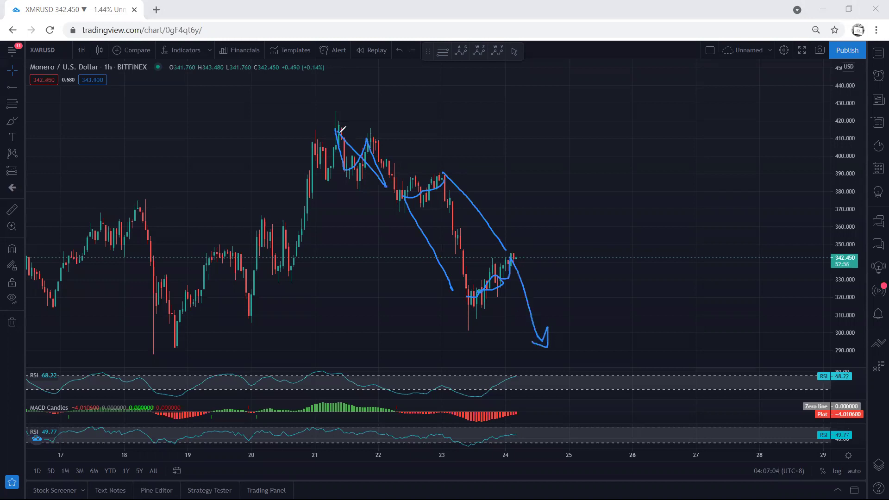
left_click_drag(340, 132, 524, 320)
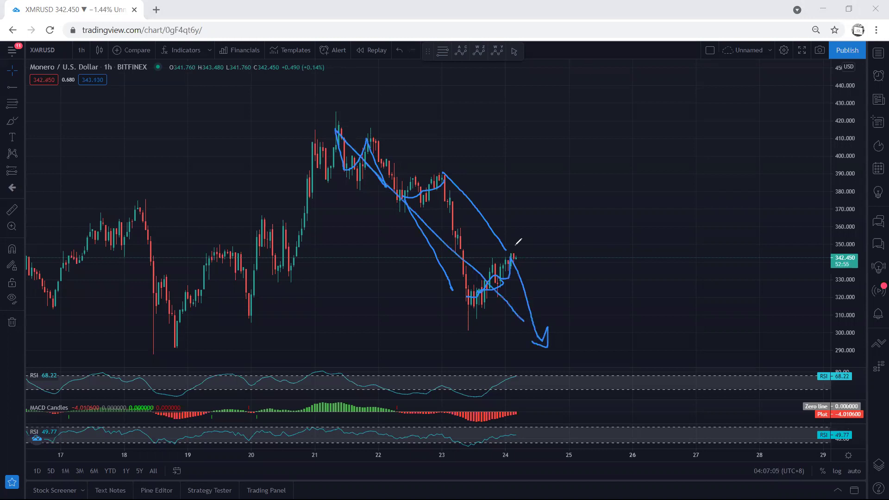
key("e")
Step: Sketch a downward arrow from the latest candle, a line under the recent low, and circle the arrow
mouse_move(515, 255)
left_mouse_down()
mouse_move(527, 277)
mouse_move(532, 269)
mouse_move(537, 327)
mouse_move(526, 326)
left_mouse_up()
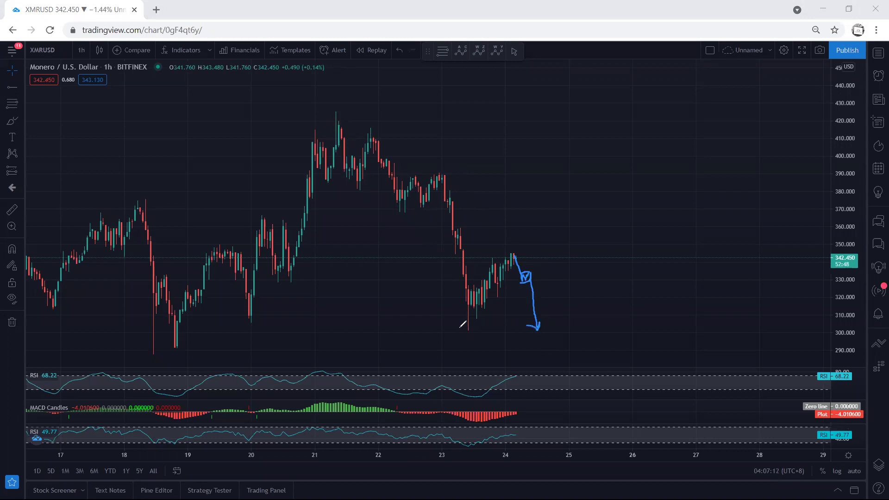
left_click_drag(458, 328, 485, 329)
mouse_move(516, 254)
left_mouse_down()
mouse_move(500, 318)
mouse_move(548, 310)
mouse_move(518, 250)
left_mouse_up()
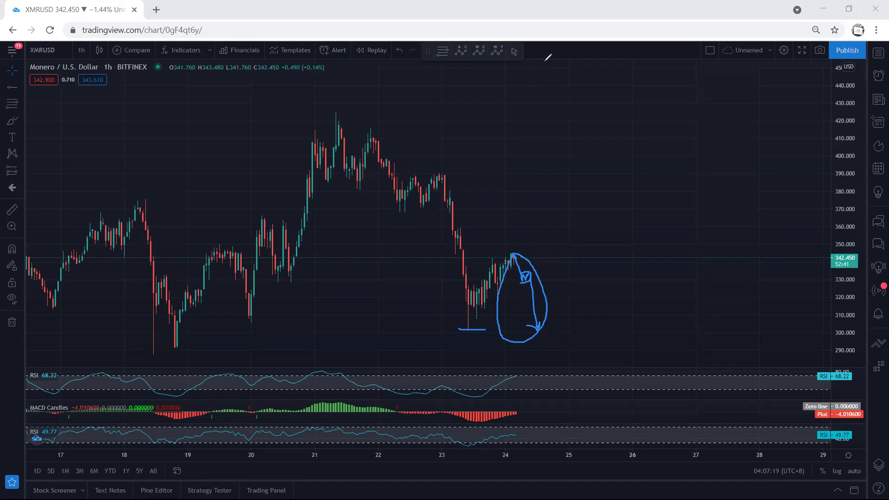
Step: Clear the sketches, try a zigzag and a rising path by the latest candles, then undo the rising path
key("ctrl+shift+7")
mouse_move(504, 266)
left_mouse_down()
mouse_move(515, 250)
mouse_move(541, 269)
mouse_move(549, 265)
mouse_move(533, 279)
left_mouse_up()
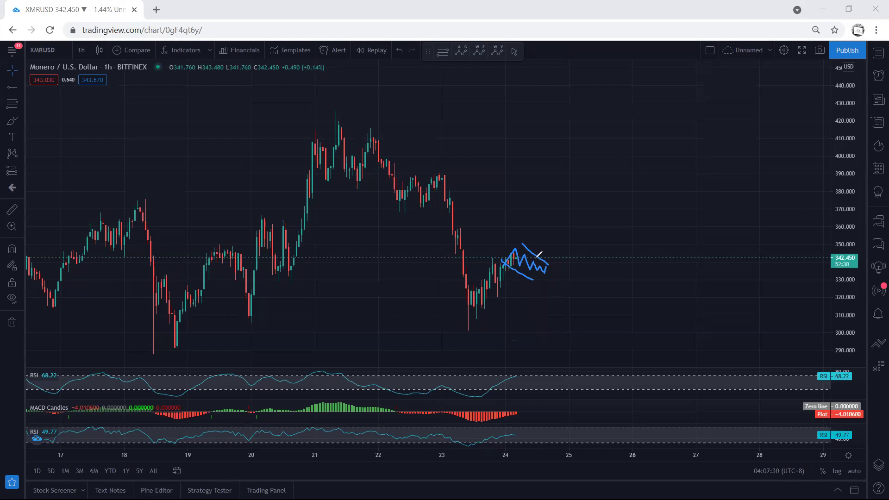
left_click_drag(482, 285, 538, 222)
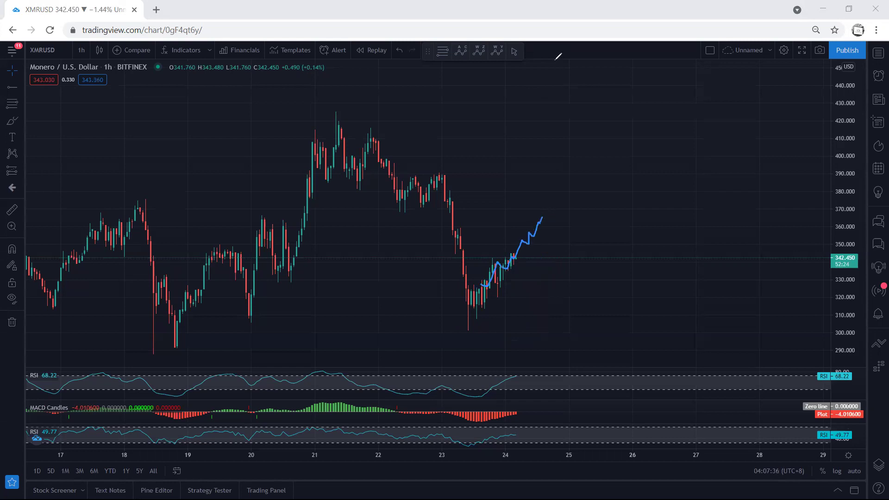
key("ctrl+z")
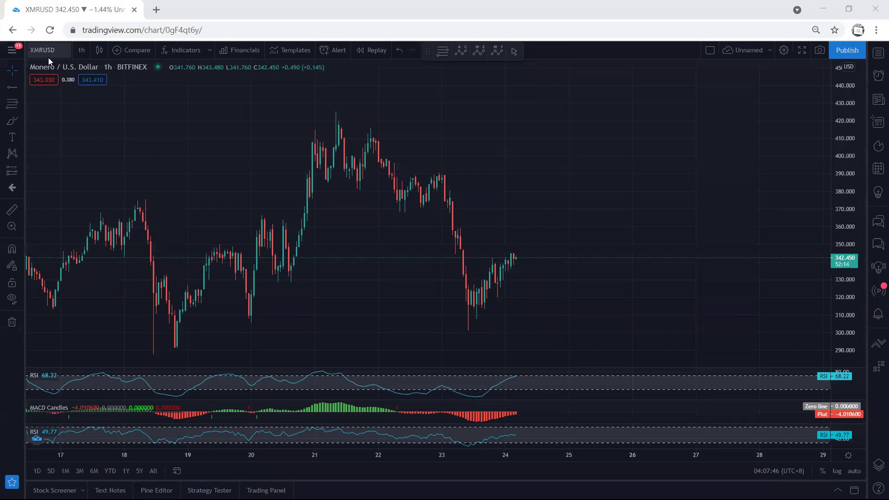
Step: Switch the chart to daily candles and auto-fit the price scale to show the whole rally
left_click(81, 51)
left_click(89, 276)
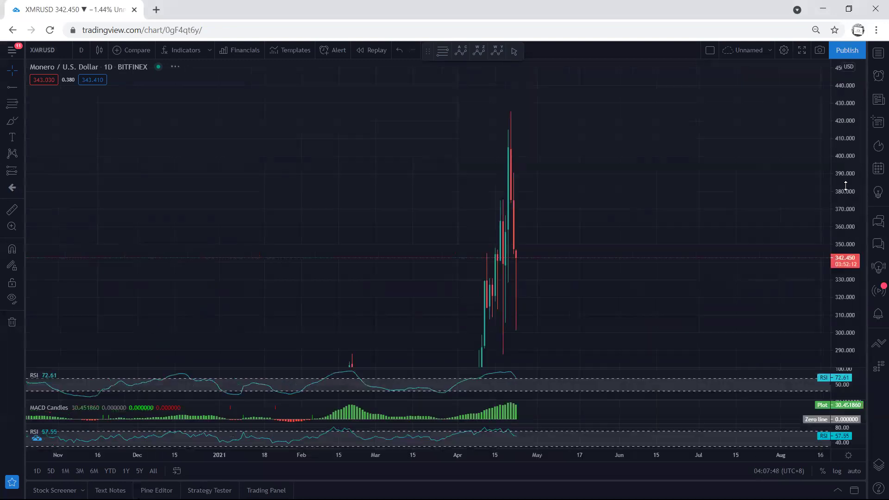
double_click(847, 174)
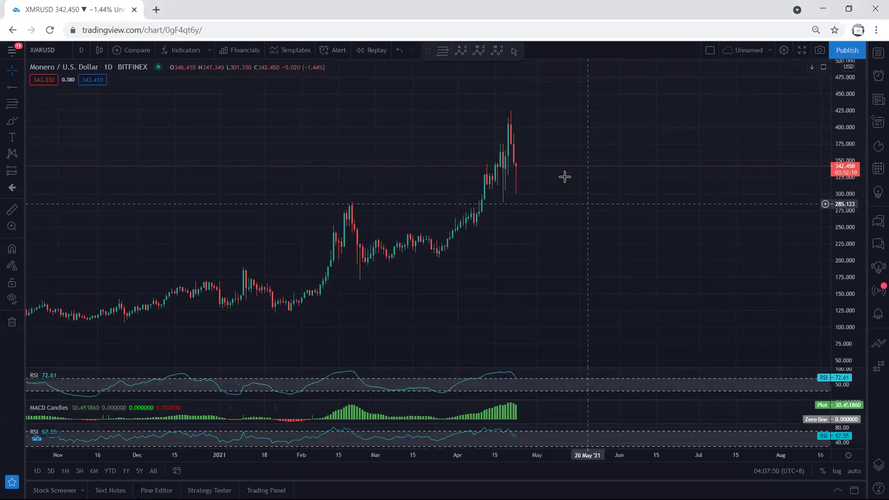
left_click_drag(429, 129, 430, 136)
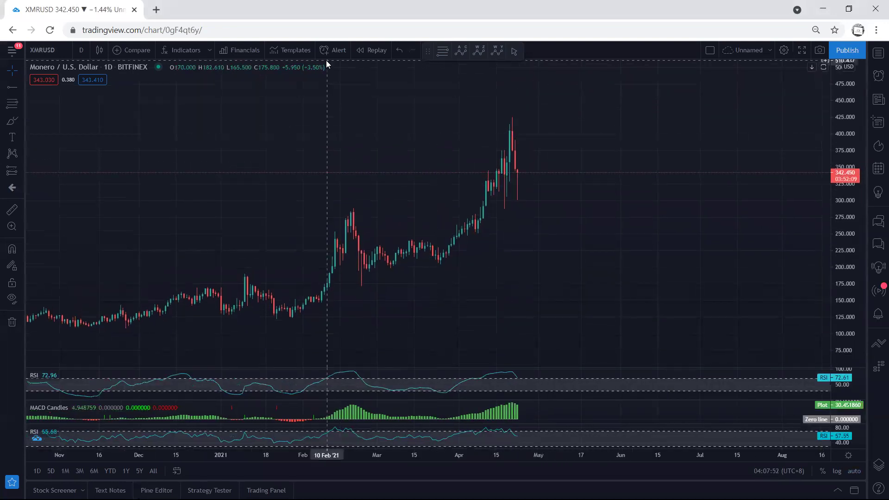
Step: Sketch price paths from the February peak to the latest candles, clear them, and circle the latest candles
mouse_move(510, 172)
left_mouse_down()
mouse_move(544, 158)
mouse_move(548, 180)
mouse_move(533, 160)
mouse_move(539, 167)
mouse_move(521, 166)
left_mouse_up()
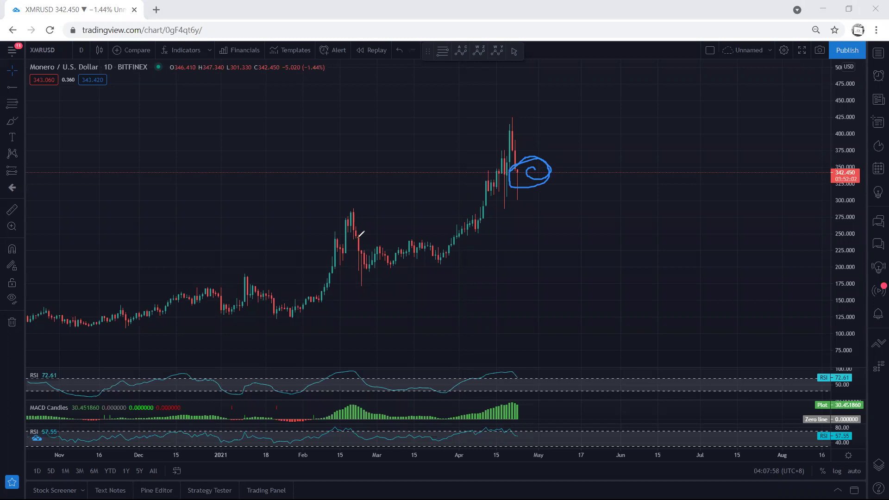
mouse_move(355, 218)
left_mouse_down()
mouse_move(360, 250)
mouse_move(372, 257)
mouse_move(435, 254)
mouse_move(465, 234)
mouse_move(498, 182)
left_mouse_up()
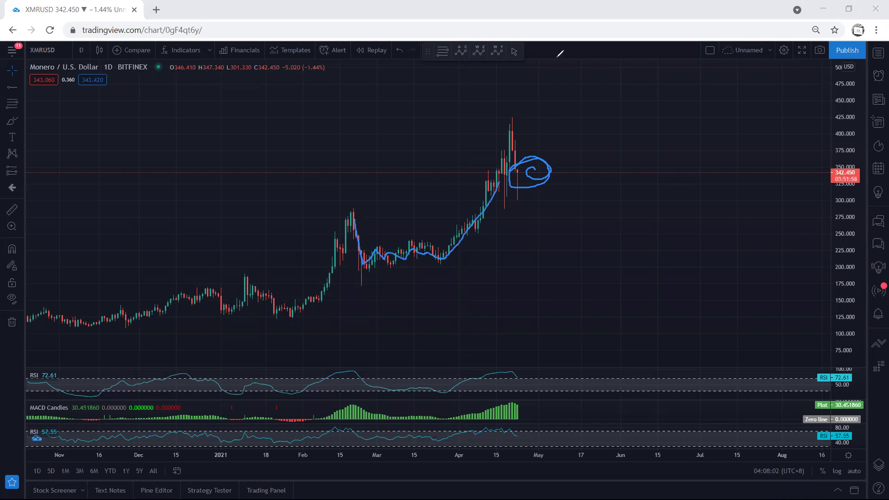
key("Delete")
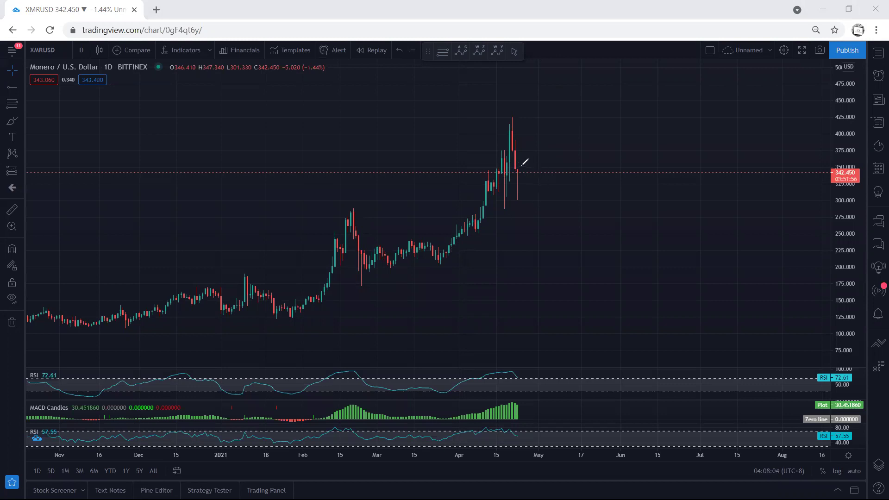
mouse_move(522, 166)
left_mouse_down()
mouse_move(535, 182)
mouse_move(550, 164)
mouse_move(529, 163)
left_mouse_up()
Step: Switch to 4-hour candles, refit and slightly compress the price scale, and shift the chart down-left
left_click(81, 50)
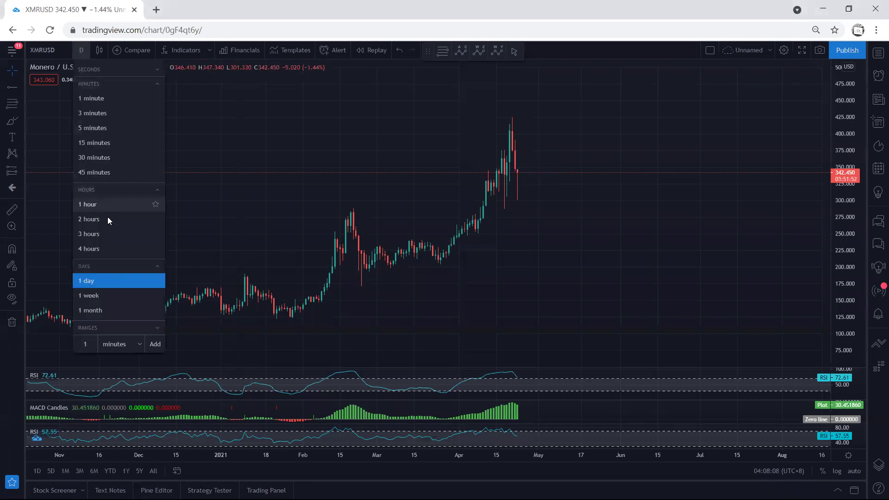
left_click(119, 248)
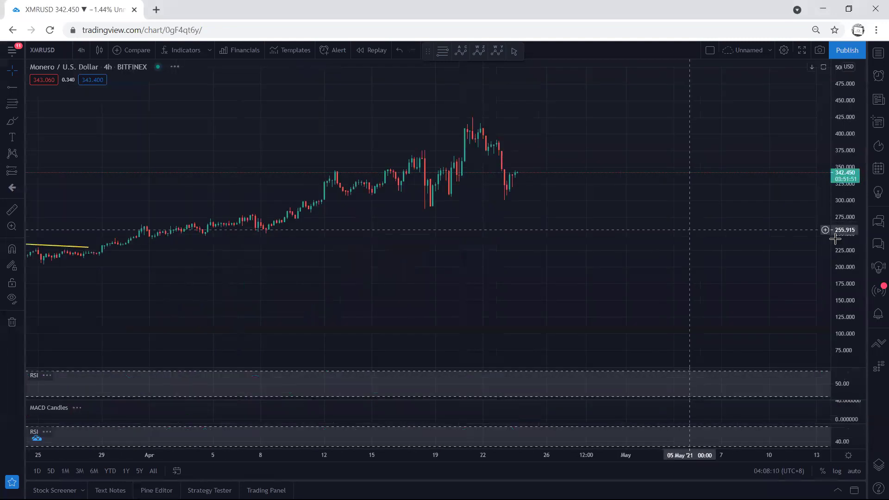
double_click(846, 239)
left_click_drag(846, 239, 851, 265)
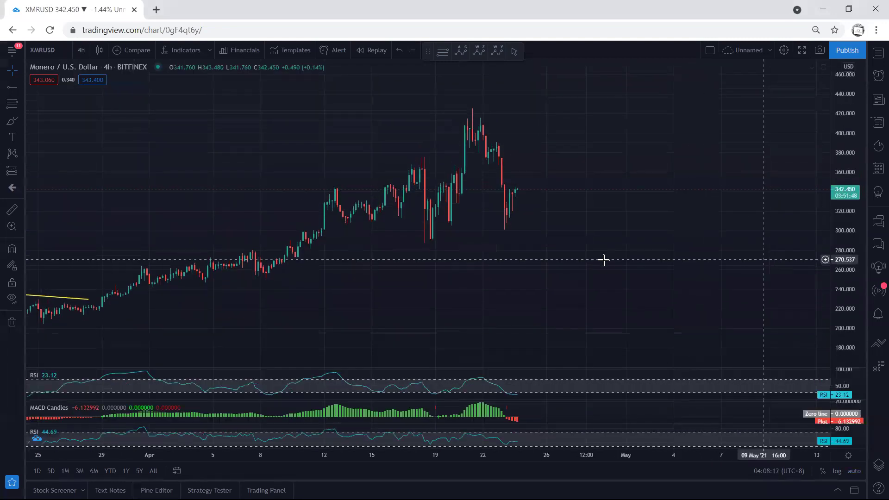
left_click_drag(604, 260, 577, 287)
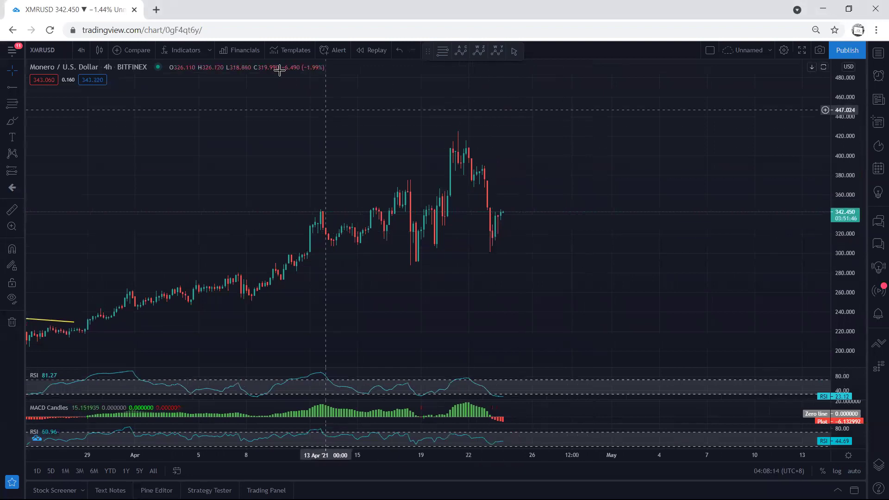
Step: Freehand-sketch a dip-then-rally path and channel lines from the 420 peak and recent lows, then erase everything
key("ctrl+shift+3")
mouse_move(502, 211)
left_mouse_down()
mouse_move(517, 218)
mouse_move(551, 161)
left_mouse_up()
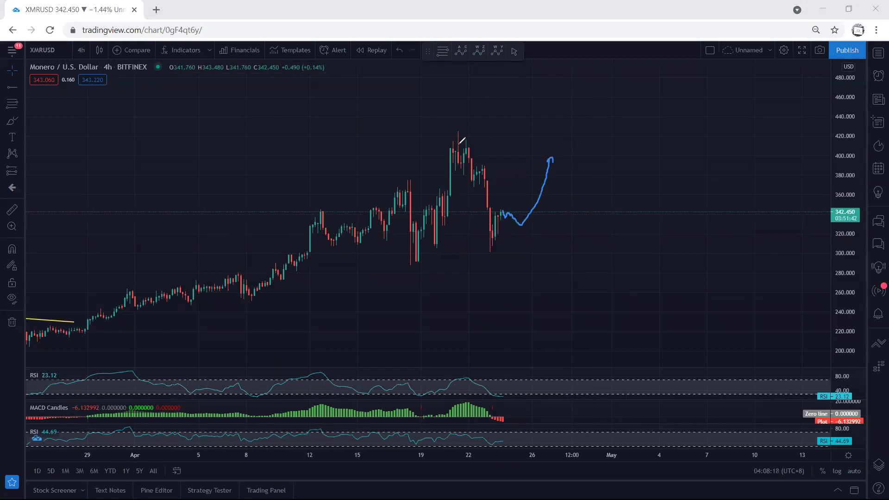
mouse_move(459, 143)
left_mouse_down()
mouse_move(419, 156)
mouse_move(406, 173)
left_mouse_up()
left_click_drag(411, 265, 490, 248)
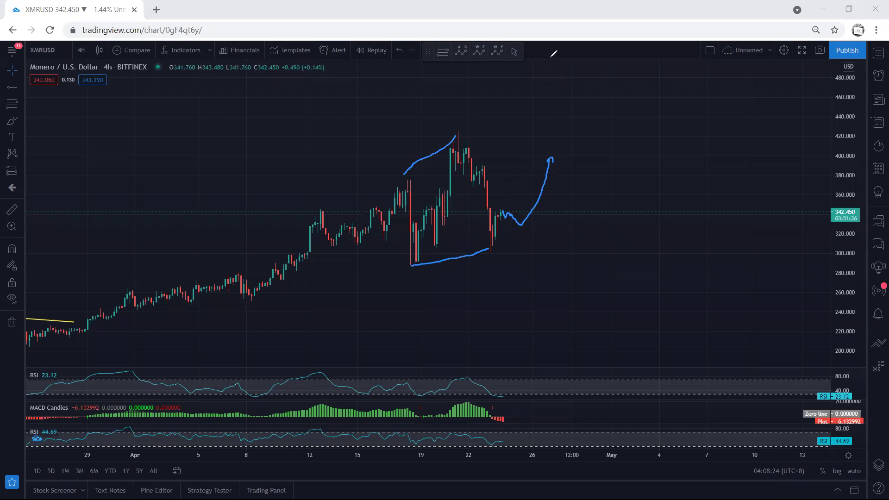
key("ctrl+shift+7")
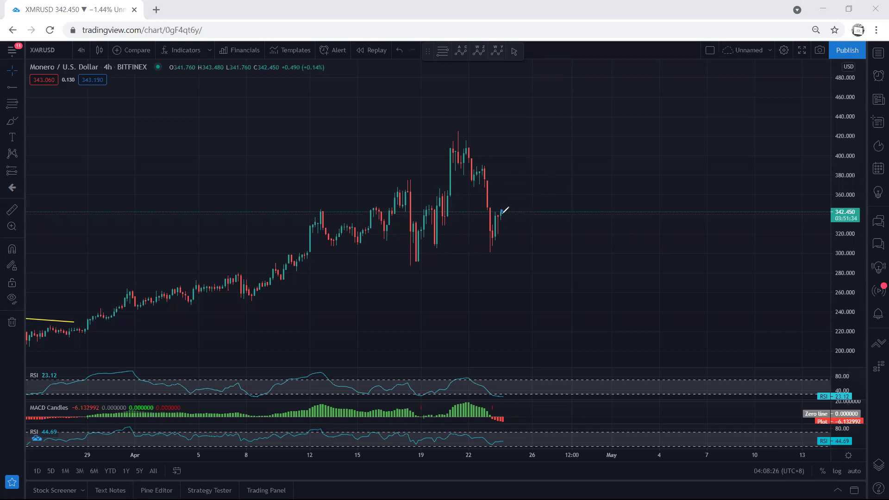
mouse_move(501, 211)
left_mouse_down()
mouse_move(513, 222)
mouse_move(528, 184)
left_mouse_up()
key("ctrl+z")
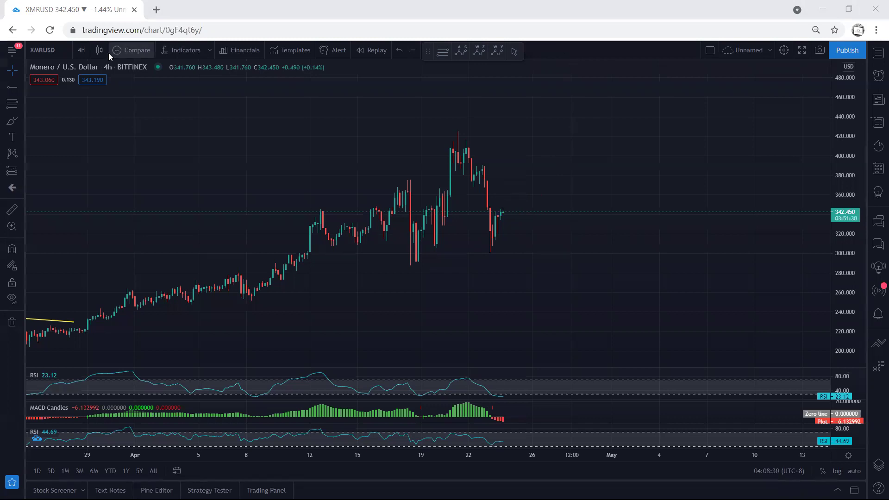
left_click(81, 50)
Step: Switch to 1-hour candles, leave room on the right, and sketch then delete a zigzag path
left_click(88, 201)
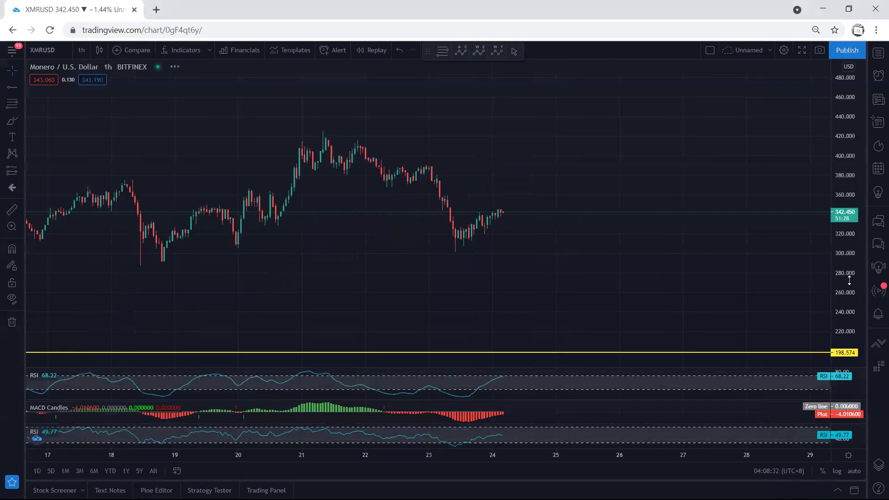
left_click_drag(593, 315, 626, 315)
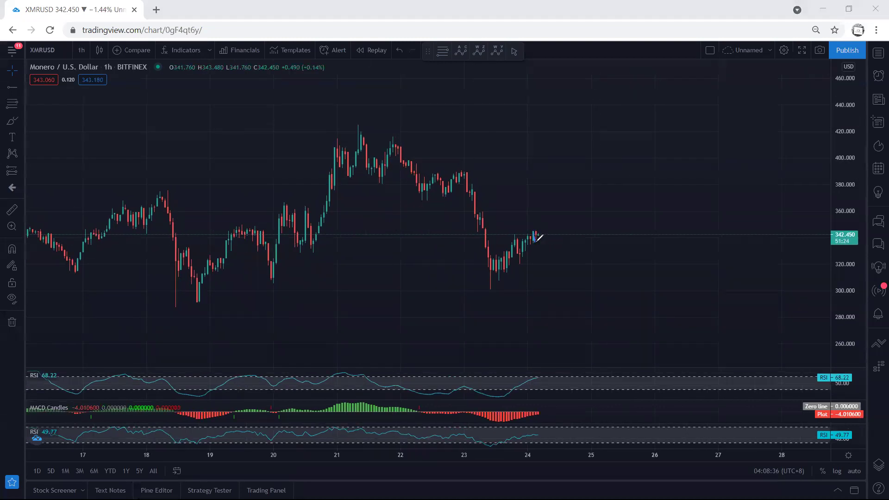
mouse_move(533, 233)
left_mouse_down()
mouse_move(569, 242)
mouse_move(565, 258)
left_mouse_up()
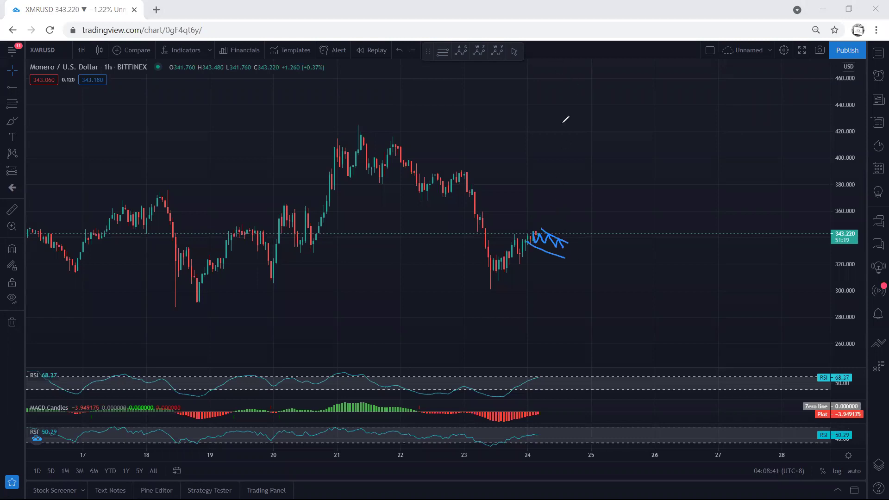
key("Delete")
Step: Sketch falling lines over the decline, a drop toward 300, a box on RSI/MACD, and a rebound toward 400
left_click_drag(470, 172, 520, 222)
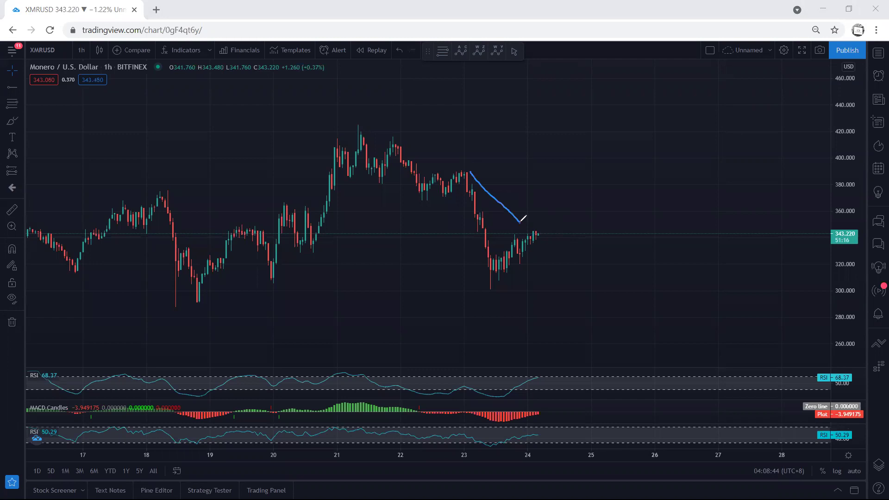
left_click_drag(432, 191, 479, 251)
left_click_drag(534, 235, 552, 292)
left_click_drag(548, 292, 551, 300)
left_click_drag(497, 280, 485, 291)
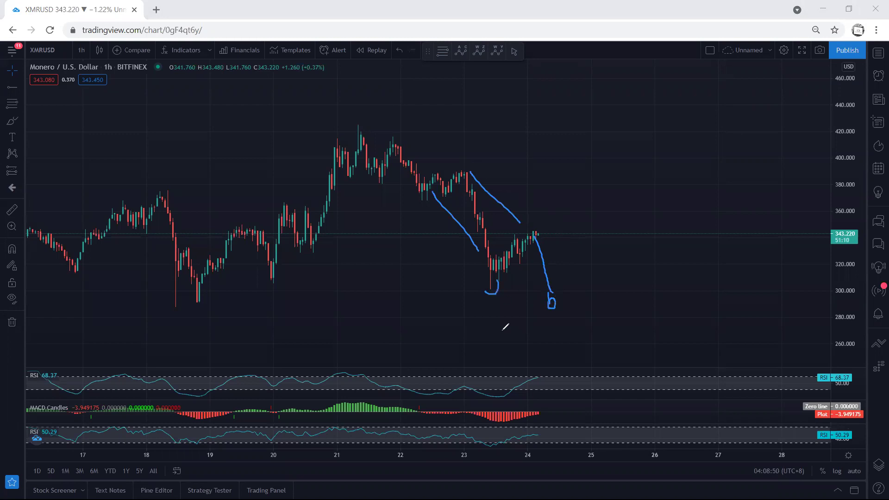
mouse_move(525, 376)
left_mouse_down()
mouse_move(559, 418)
mouse_move(518, 365)
left_mouse_up()
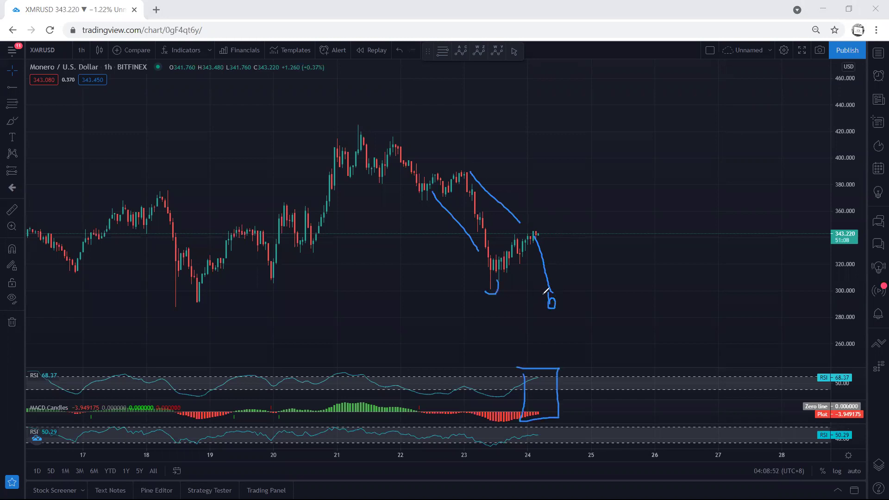
mouse_move(550, 301)
left_mouse_down()
mouse_move(616, 165)
mouse_move(610, 174)
left_mouse_up()
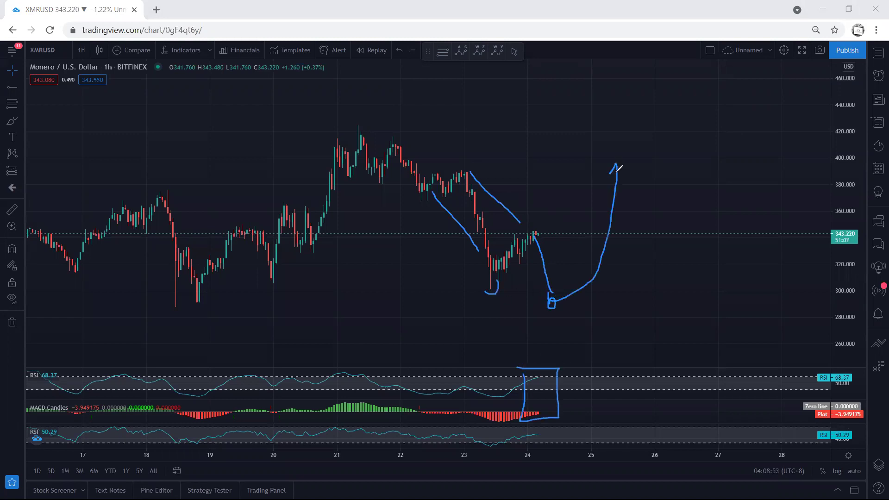
Step: Clear all sketches, including a circle near 343.22, and return to the normal crosshair
left_click(564, 59)
mouse_move(518, 236)
left_mouse_down()
mouse_move(561, 232)
mouse_move(531, 233)
mouse_move(553, 250)
mouse_move(569, 206)
left_mouse_up()
left_click(319, 60)
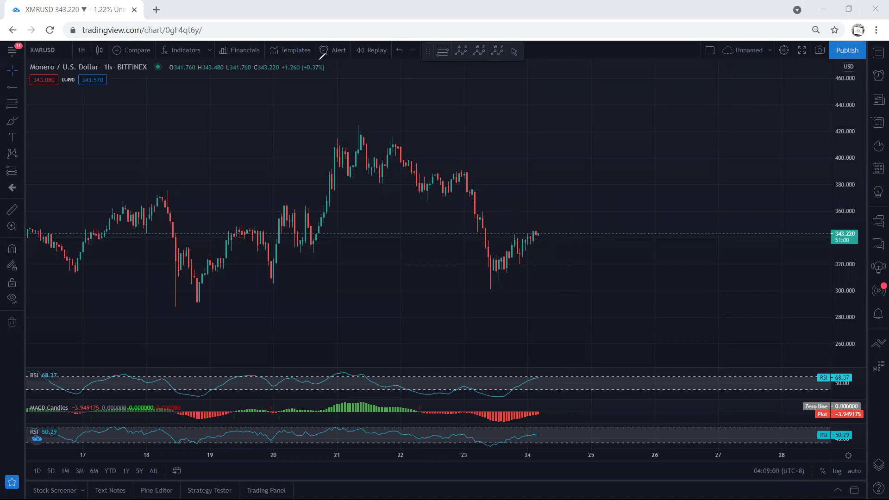
left_click(274, 62)
left_click_drag(304, 117, 304, 121)
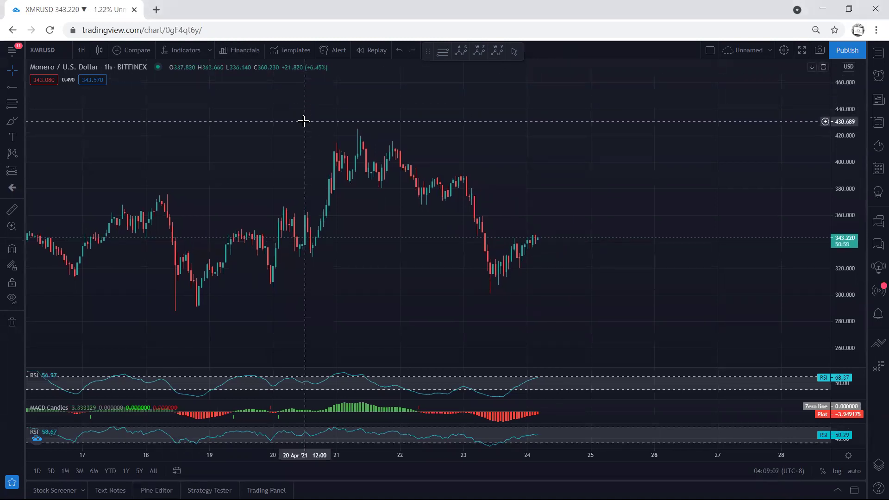